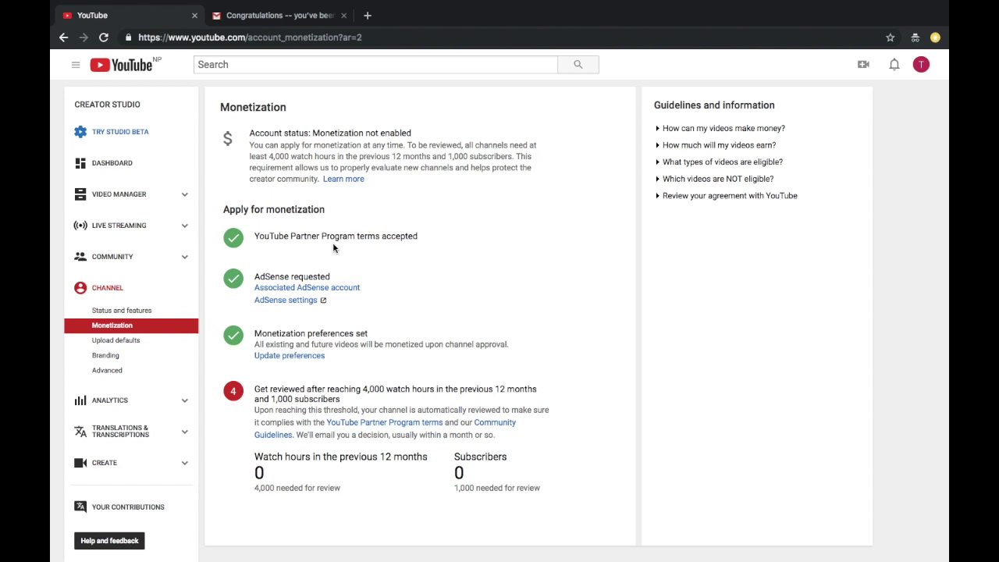
Review the channel's monetization application steps and the watch-hour and subscriber requirements
{"action": "scroll", "coordinate": [357, 409], "scroll_direction": "down", "scroll_amount": 1}
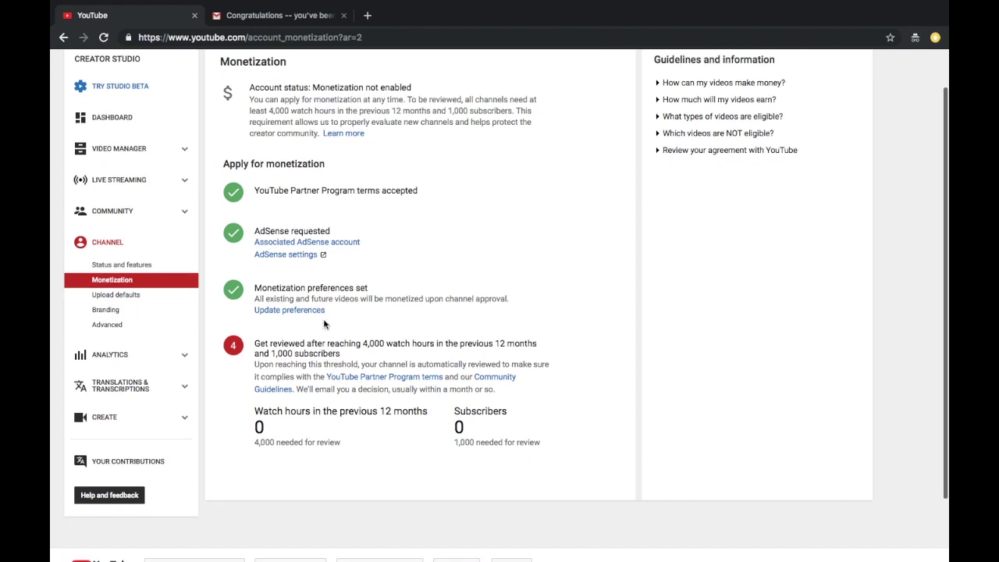
{"action": "scroll", "coordinate": [359, 359], "scroll_direction": "up", "scroll_amount": 1}
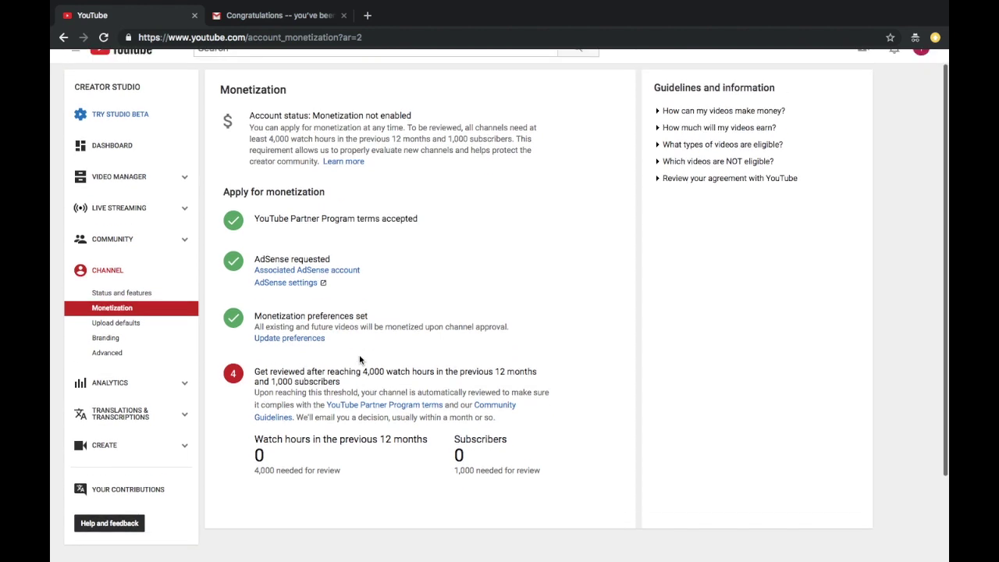
{"action": "scroll", "coordinate": [359, 359], "scroll_direction": "up", "scroll_amount": 1}
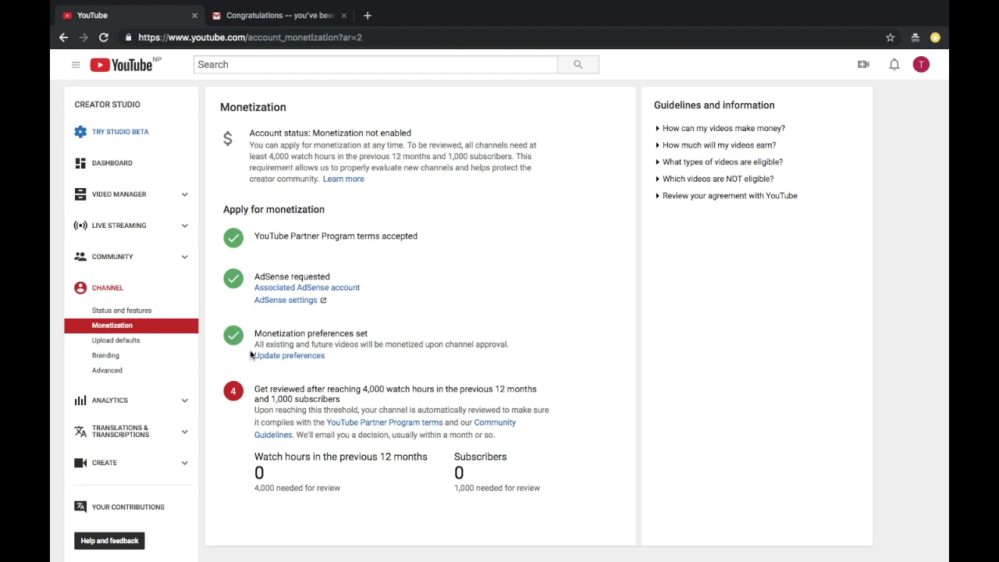
{"action": "scroll", "coordinate": [253, 359], "scroll_direction": "down", "scroll_amount": 1}
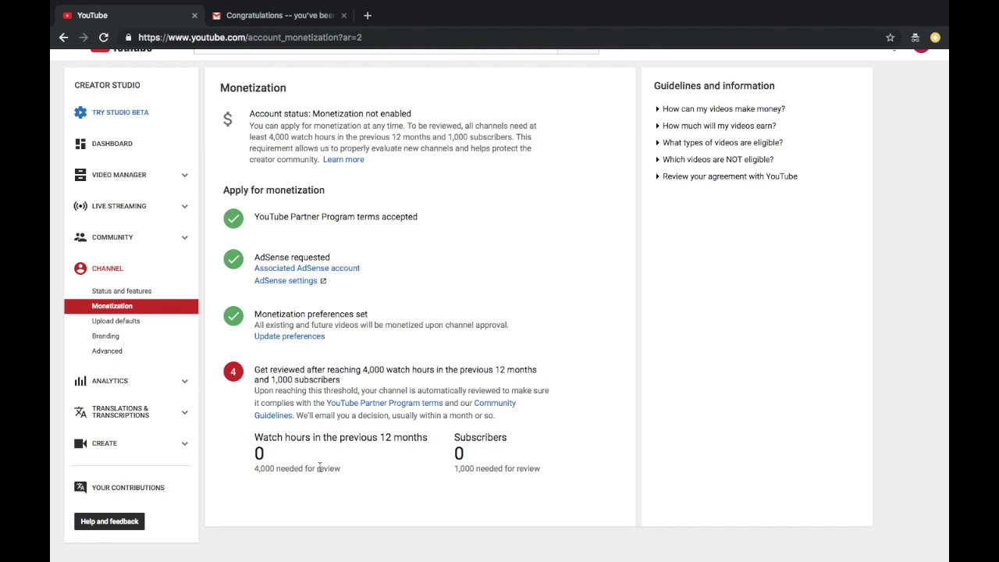
{"action": "scroll", "coordinate": [317, 464], "scroll_direction": "down", "scroll_amount": 1}
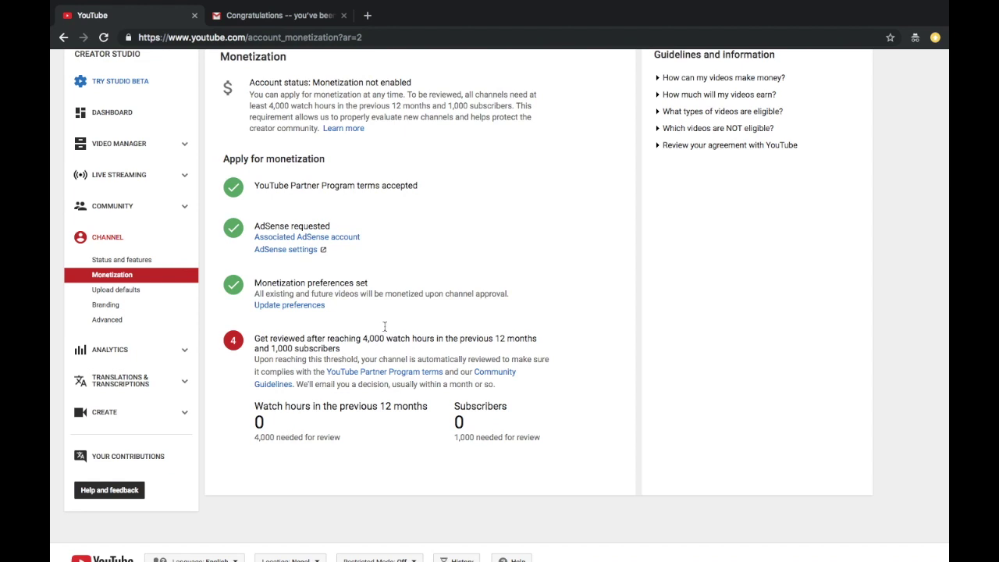
{"action": "scroll", "coordinate": [385, 382], "scroll_direction": "down", "scroll_amount": 1}
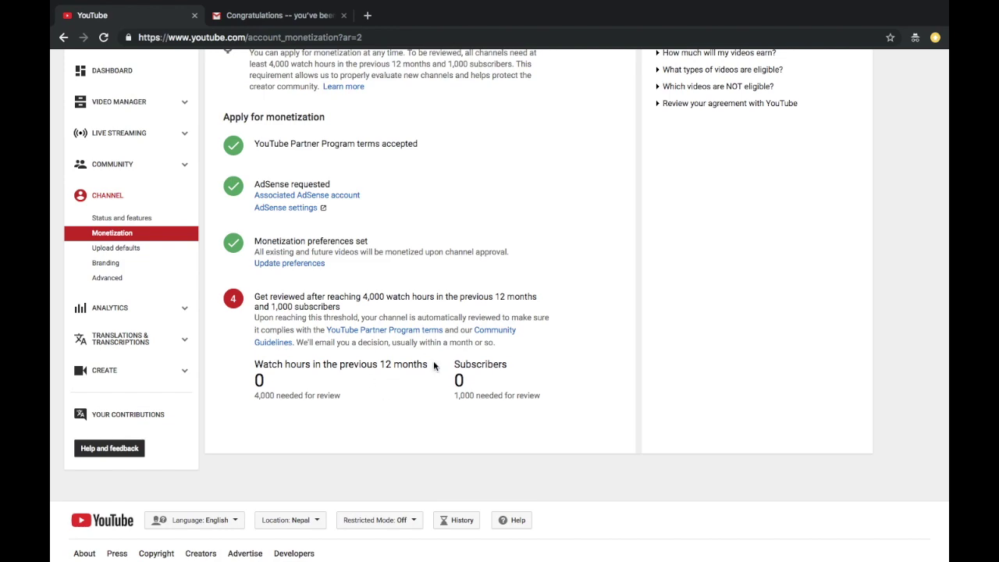
Switch to the other YouTube window and review that channel's monetization status and partner options
{"action": "key", "text": "ctrl+Up"}
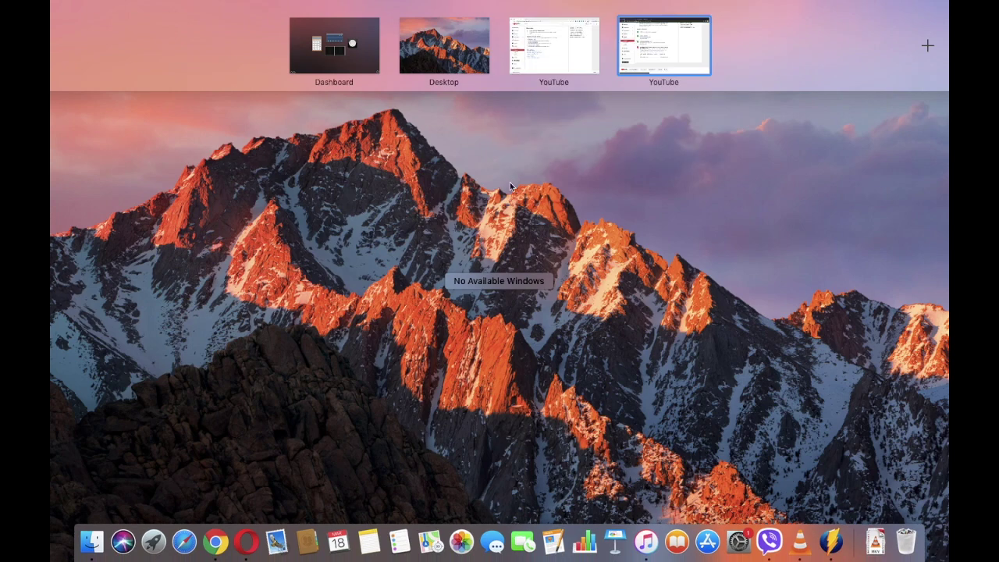
{"action": "left_click", "coordinate": [540, 71]}
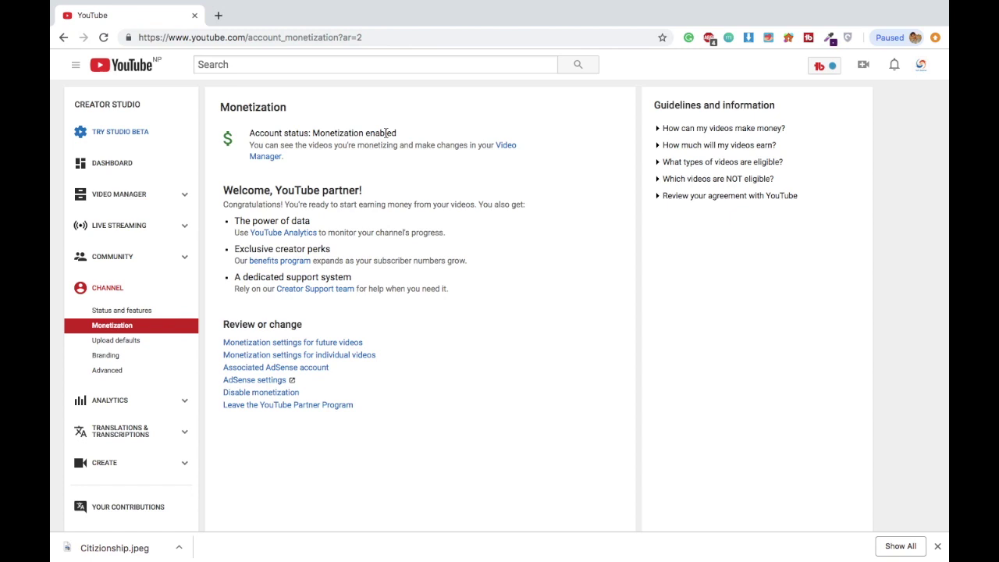
{"action": "scroll", "coordinate": [399, 205], "scroll_direction": "down", "scroll_amount": 1}
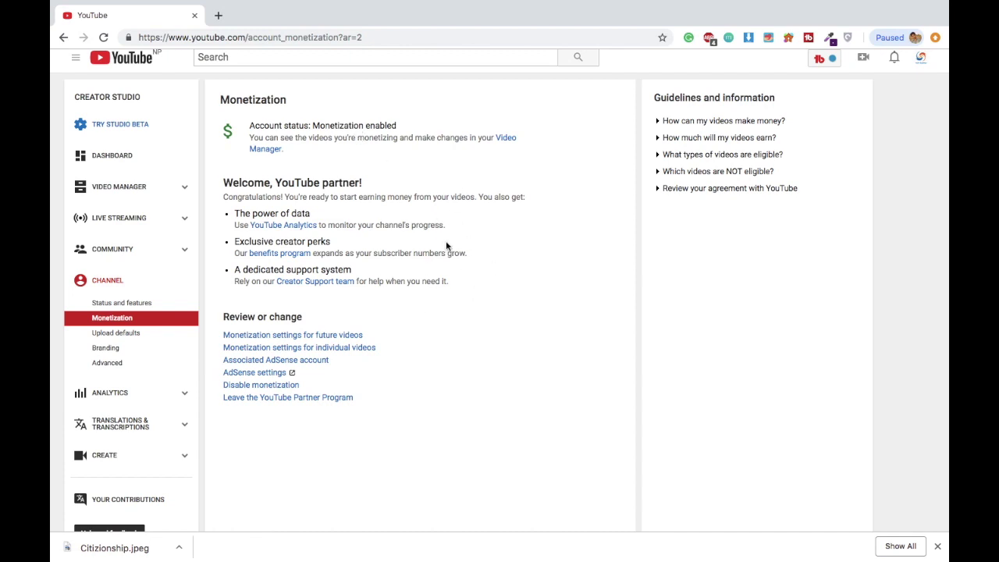
Return to the first browser window and read the YouTube Partner Program approval email in Gmail
{"action": "key", "text": "ctrl+Up"}
{"action": "left_click", "coordinate": [645, 43]}
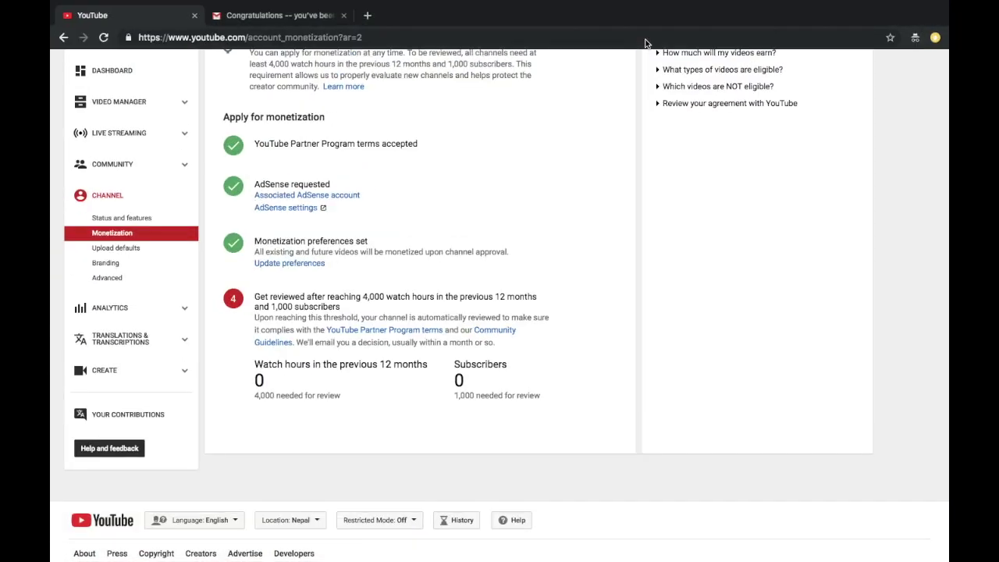
{"action": "left_click", "coordinate": [263, 17]}
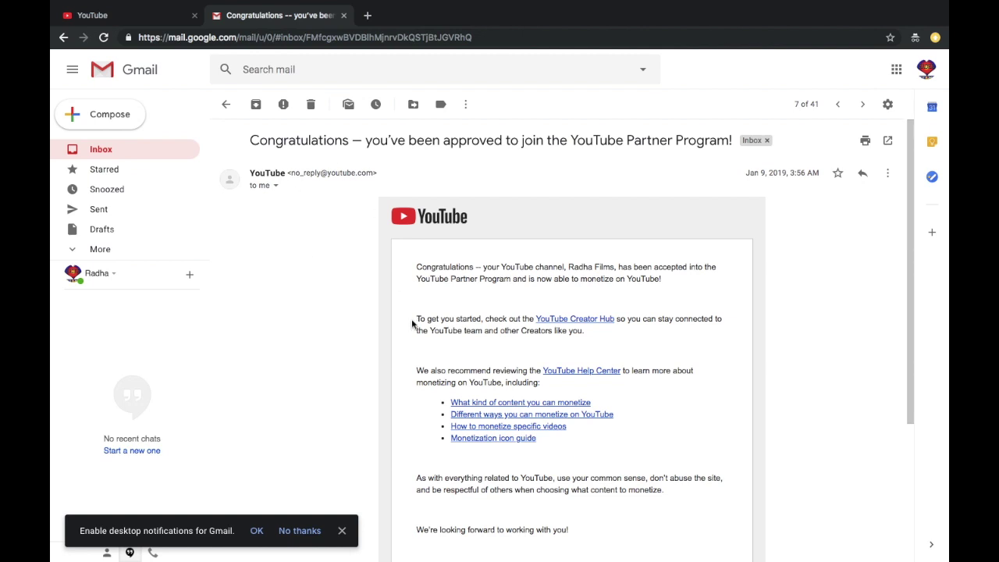
{"action": "scroll", "coordinate": [414, 325], "scroll_direction": "down", "scroll_amount": 1}
{"action": "scroll", "coordinate": [526, 282], "scroll_direction": "down", "scroll_amount": 1}
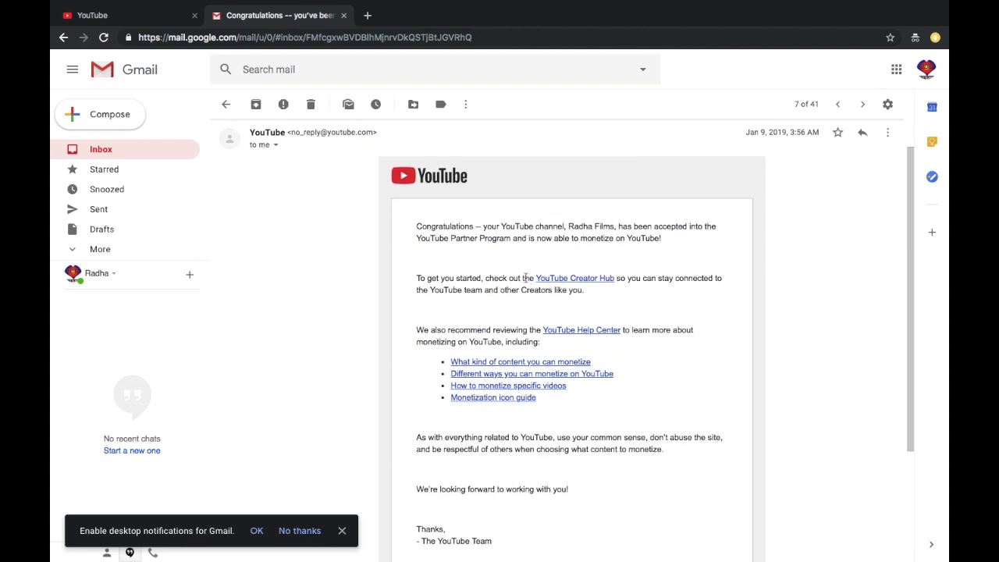
{"action": "scroll", "coordinate": [535, 269], "scroll_direction": "down", "scroll_amount": 1}
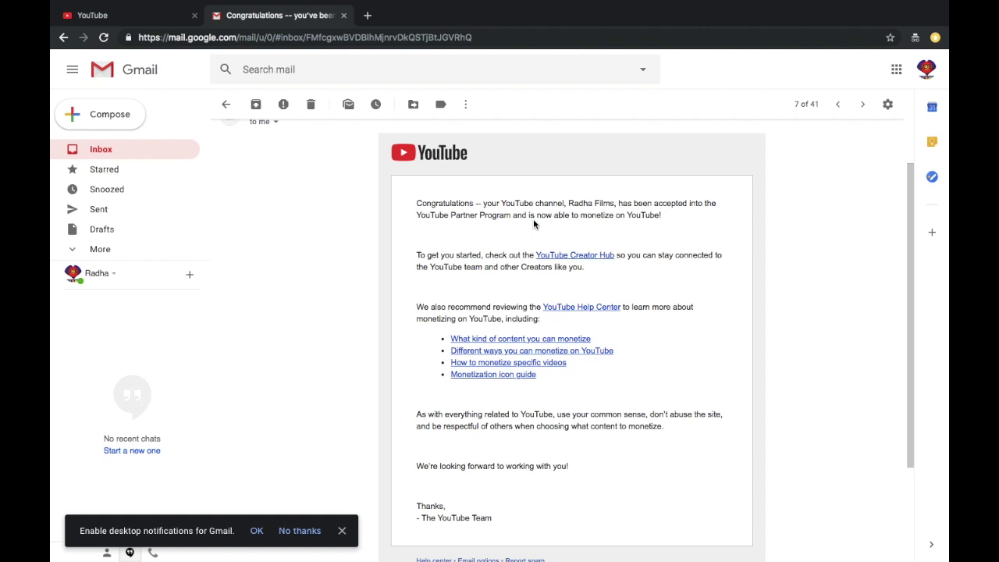
{"action": "scroll", "coordinate": [534, 224], "scroll_direction": "up", "scroll_amount": 2}
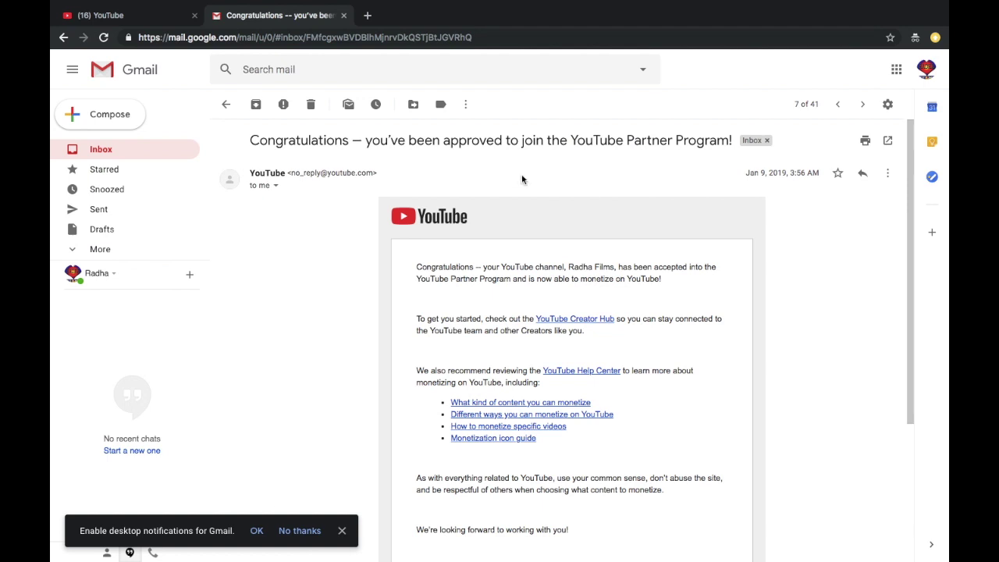
Go back to the inbox and read the Google Payments email "Google: You need to verify your identity"
{"action": "left_click", "coordinate": [225, 105]}
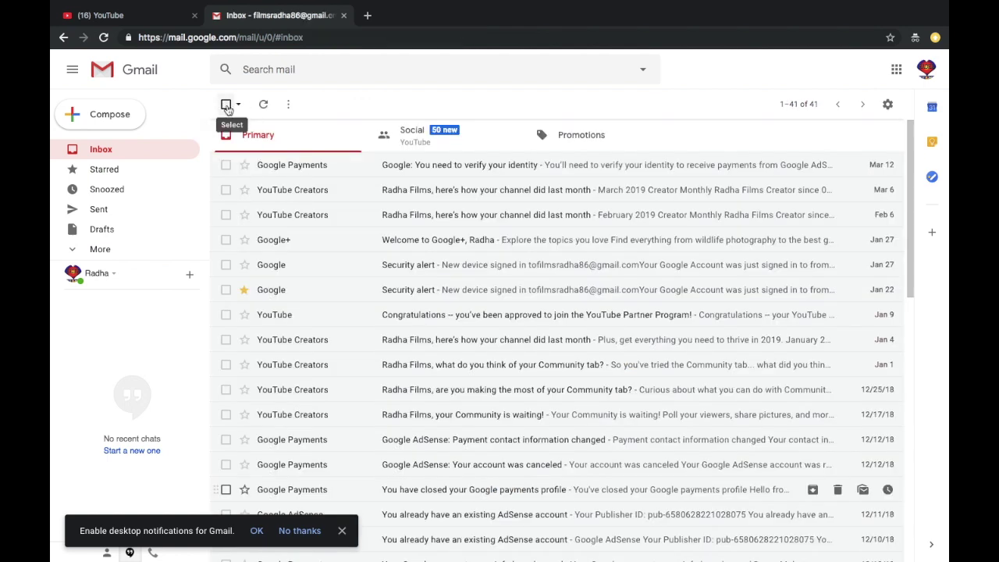
{"action": "left_click", "coordinate": [400, 175]}
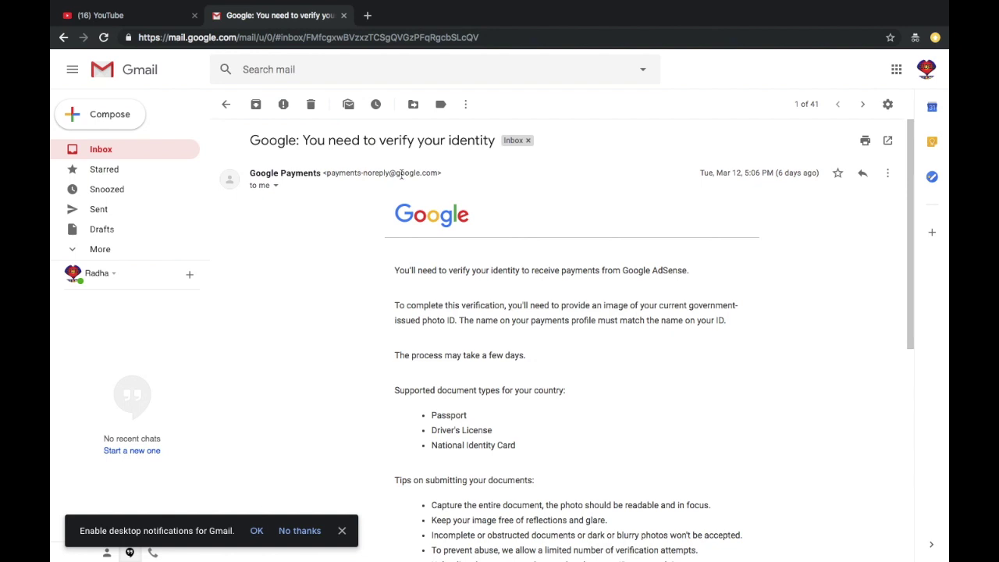
{"action": "scroll", "coordinate": [405, 365], "scroll_direction": "down", "scroll_amount": 1}
{"action": "scroll", "coordinate": [406, 366], "scroll_direction": "up", "scroll_amount": 1}
{"action": "scroll", "coordinate": [480, 320], "scroll_direction": "down", "scroll_amount": 3}
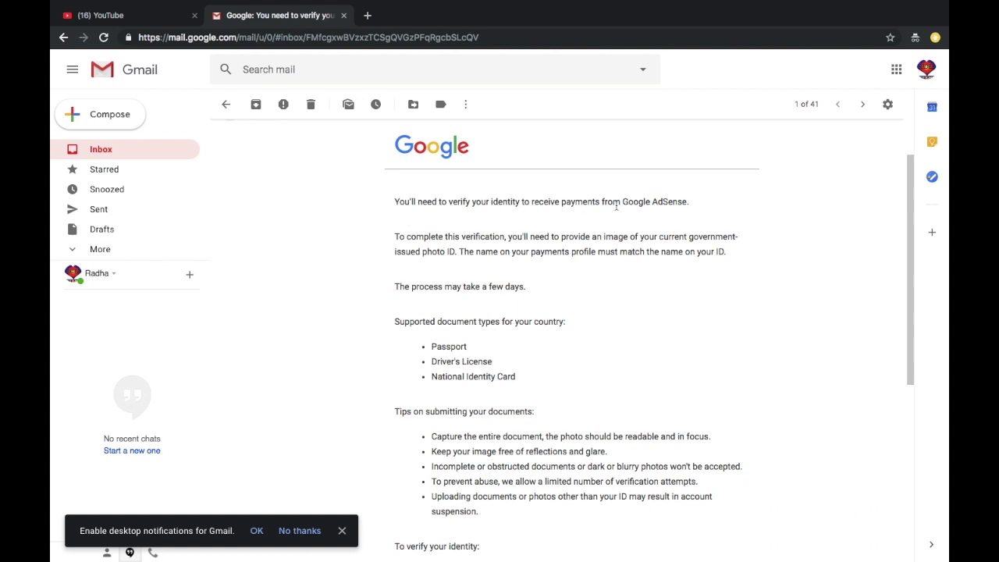
{"action": "scroll", "coordinate": [665, 238], "scroll_direction": "down", "scroll_amount": 1}
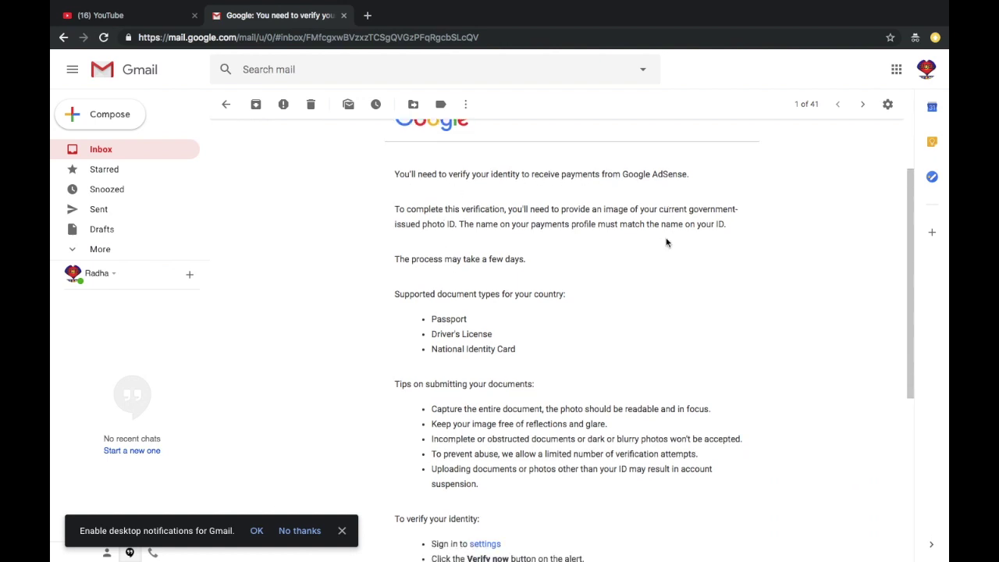
{"action": "scroll", "coordinate": [586, 318], "scroll_direction": "down", "scroll_amount": 2}
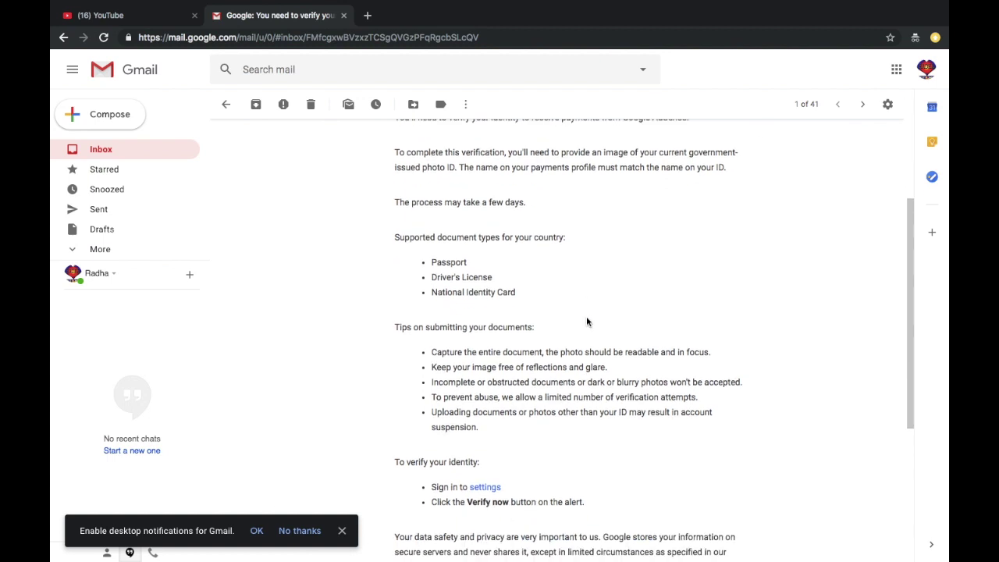
{"action": "scroll", "coordinate": [586, 322], "scroll_direction": "down", "scroll_amount": 1}
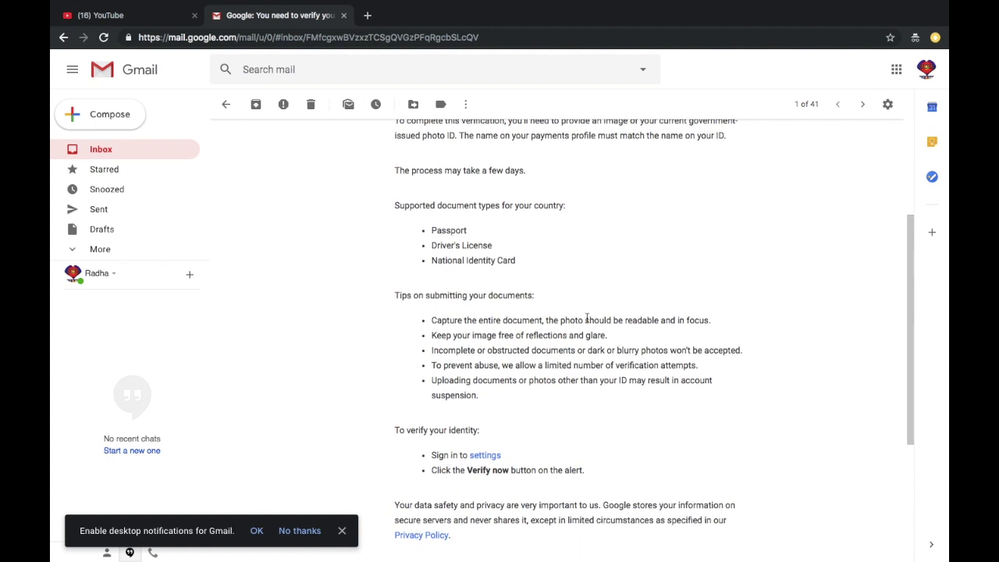
{"action": "scroll", "coordinate": [499, 249], "scroll_direction": "down", "scroll_amount": 1}
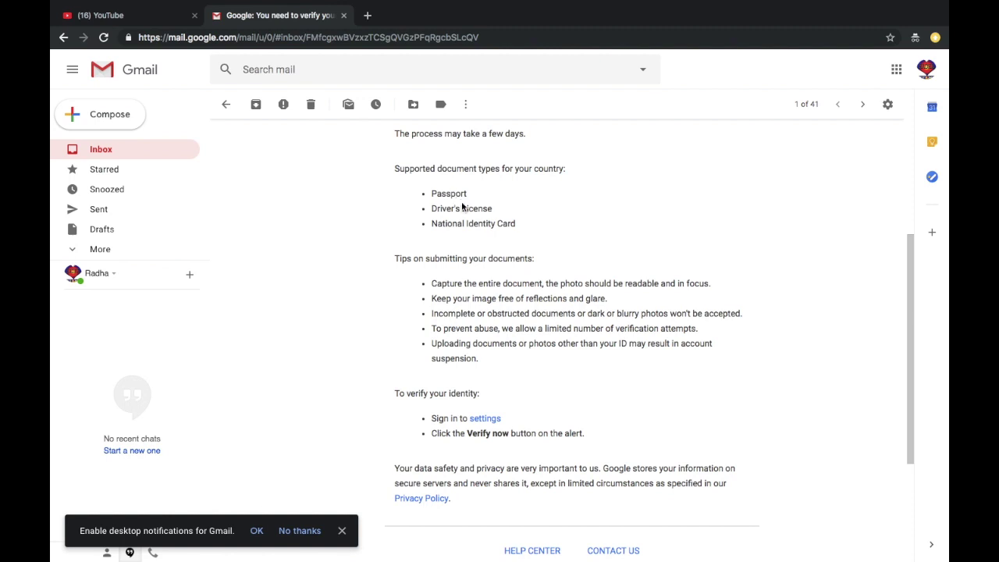
{"action": "scroll", "coordinate": [539, 243], "scroll_direction": "down", "scroll_amount": 4}
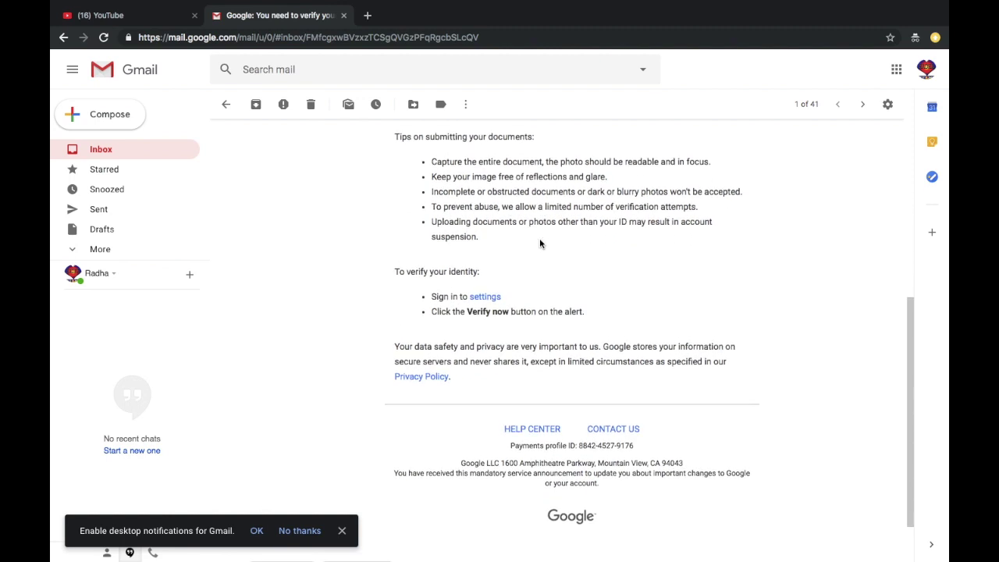
{"action": "scroll", "coordinate": [461, 152], "scroll_direction": "up", "scroll_amount": 3}
{"action": "scroll", "coordinate": [461, 152], "scroll_direction": "up", "scroll_amount": 6}
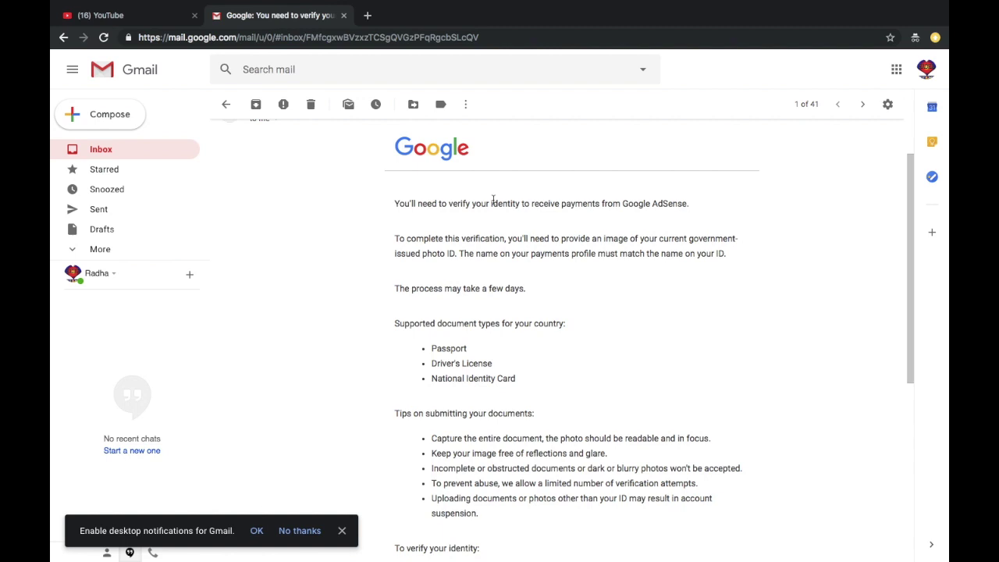
Sign in to Google AdSense in a new tab and review the estimated earnings and balance
{"action": "left_click", "coordinate": [367, 15]}
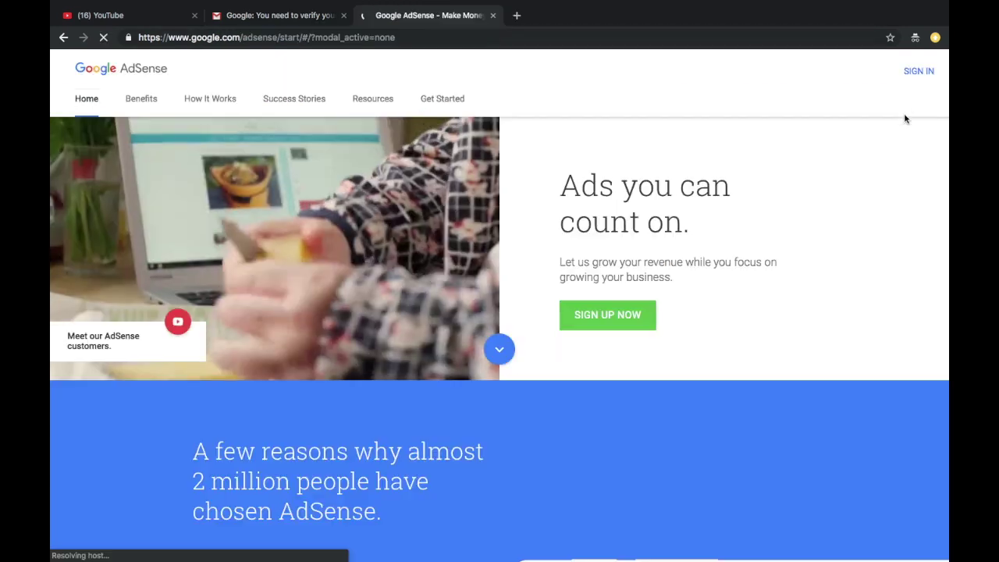
{"action": "left_click", "coordinate": [919, 71]}
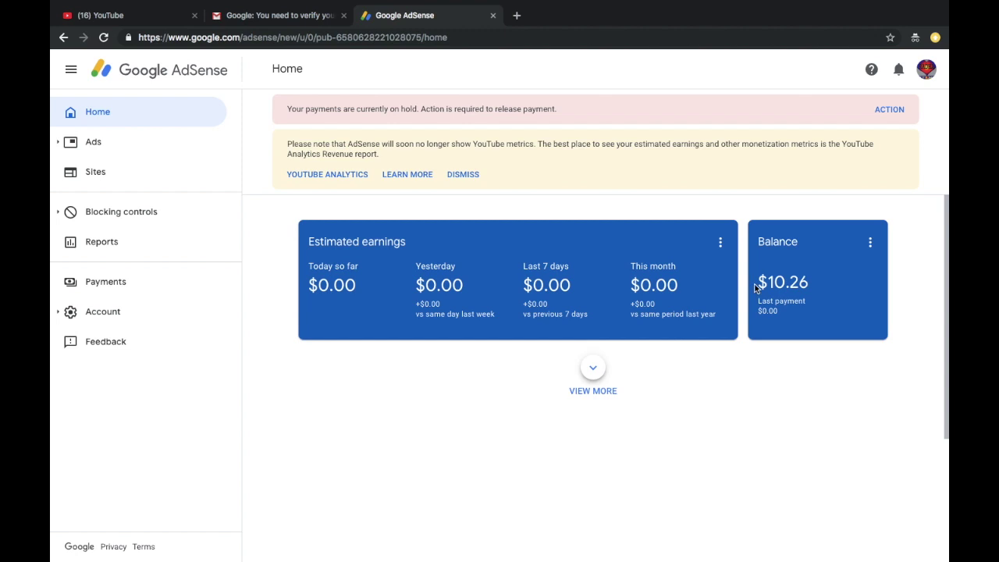
{"action": "scroll", "coordinate": [796, 290], "scroll_direction": "down", "scroll_amount": 1}
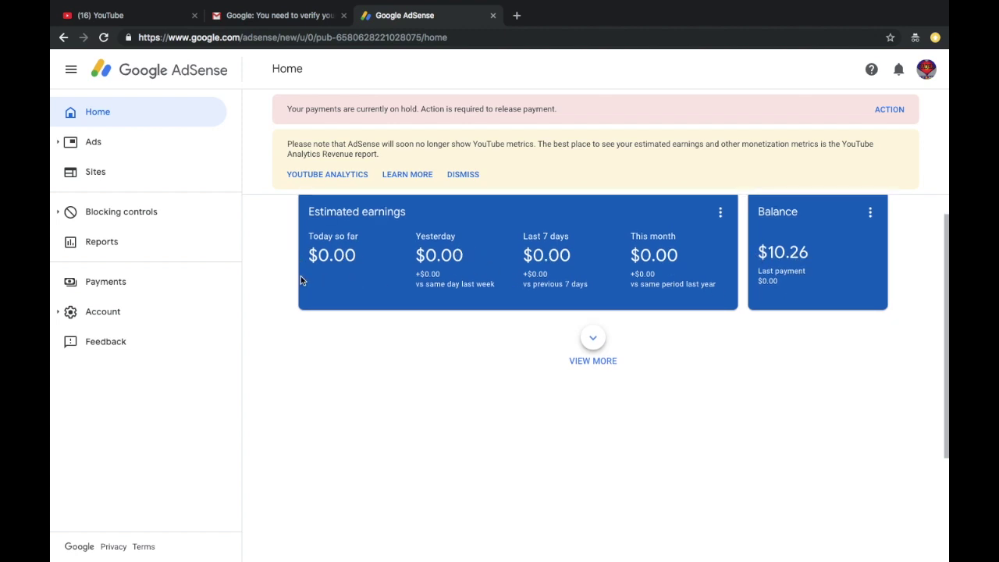
{"action": "scroll", "coordinate": [539, 320], "scroll_direction": "up", "scroll_amount": 1}
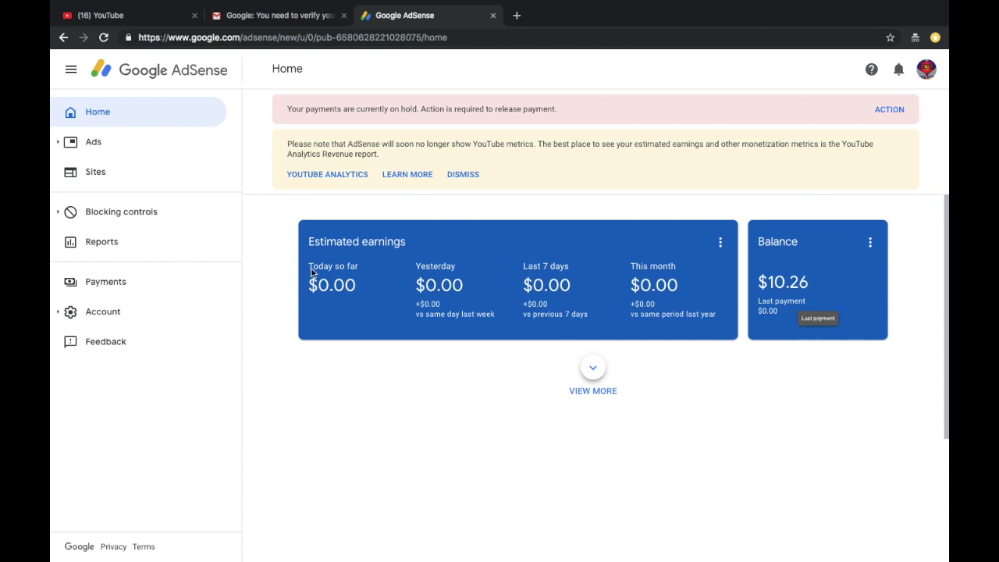
{"action": "scroll", "coordinate": [486, 316], "scroll_direction": "down", "scroll_amount": 1}
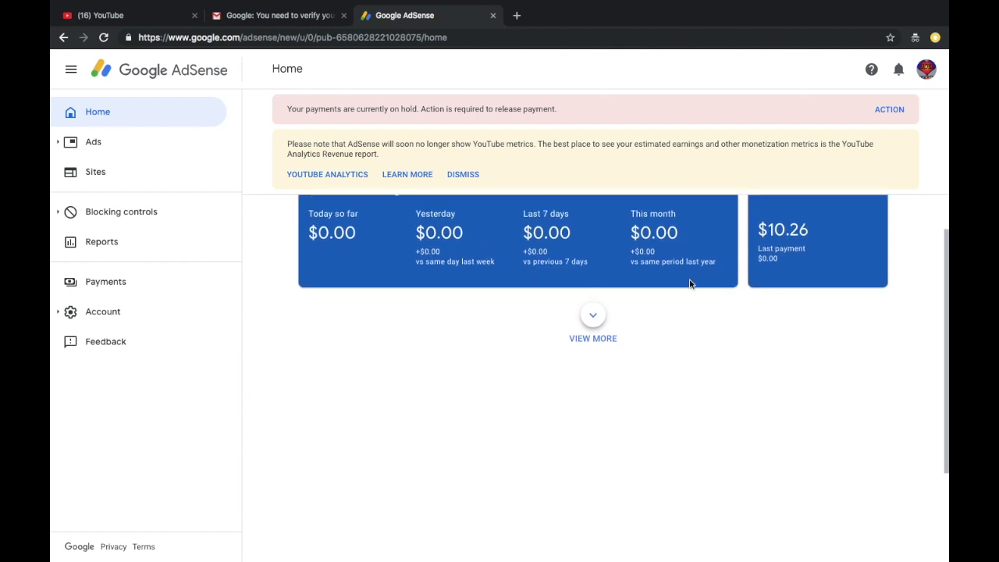
{"action": "scroll", "coordinate": [710, 317], "scroll_direction": "up", "scroll_amount": 1}
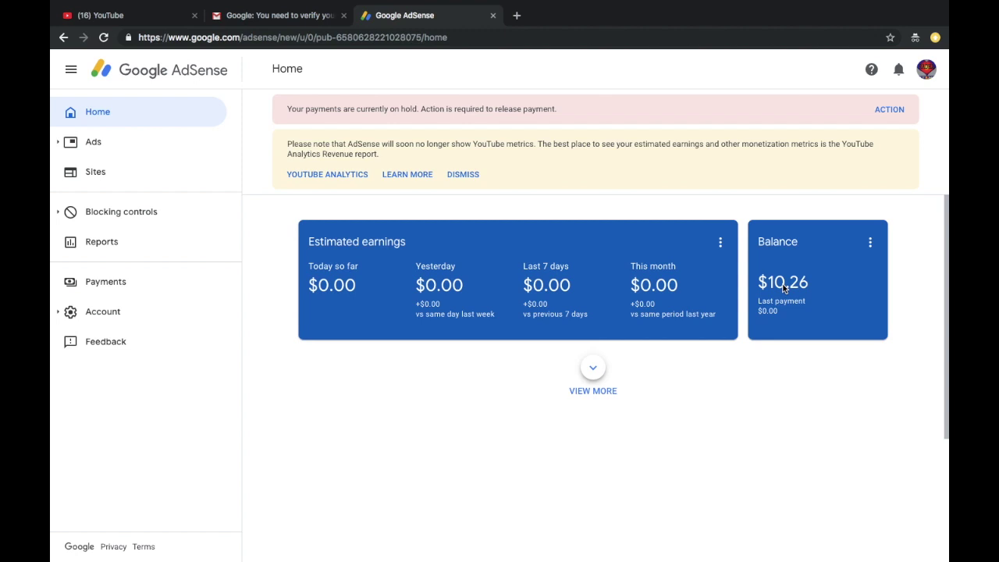
{"action": "scroll", "coordinate": [783, 287], "scroll_direction": "down", "scroll_amount": 1}
{"action": "scroll", "coordinate": [783, 287], "scroll_direction": "up", "scroll_amount": 1}
{"action": "right_click", "coordinate": [764, 285]}
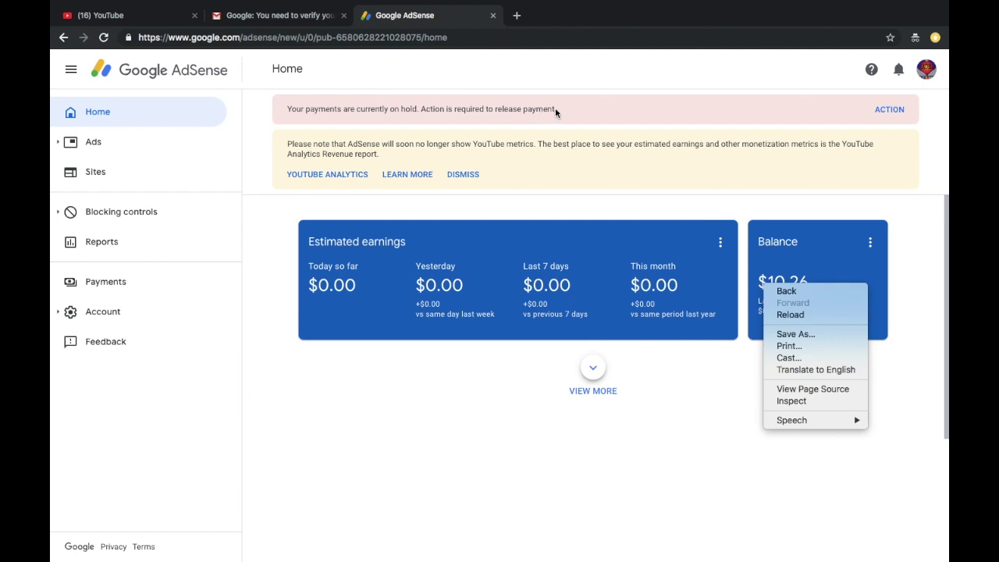
Follow up the payment hold alert and open the identity verification form from the Payments page
{"action": "left_click", "coordinate": [886, 113]}
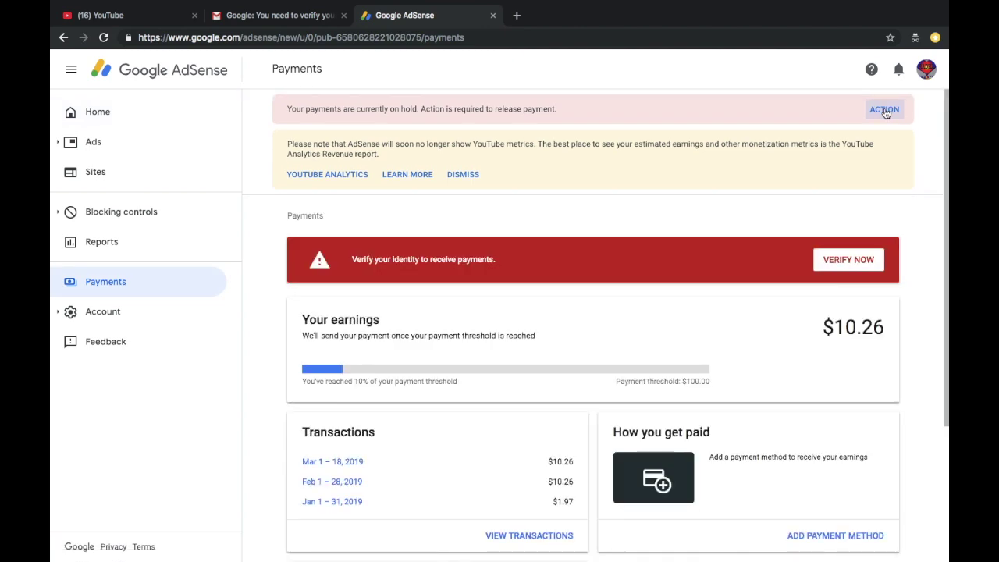
{"action": "scroll", "coordinate": [691, 186], "scroll_direction": "down", "scroll_amount": 1}
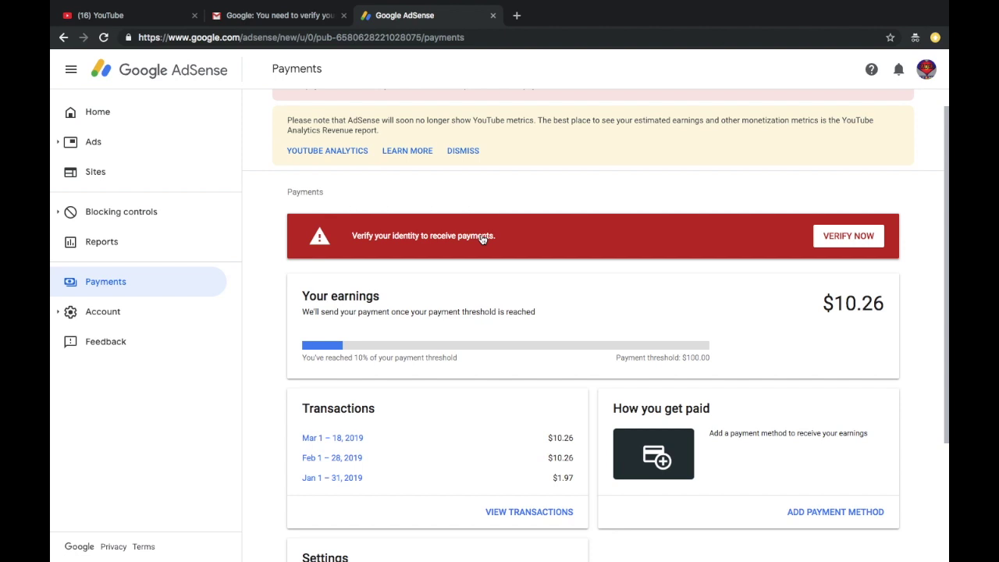
{"action": "left_click", "coordinate": [829, 239]}
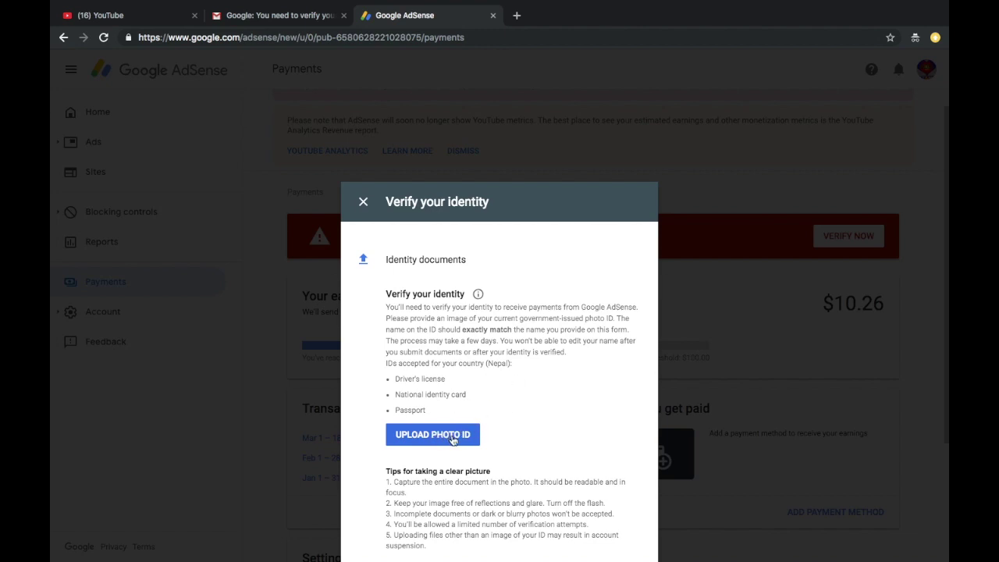
Upload Citizionship.jpeg from the "you" folder as the photo ID in the identity verification form
{"action": "left_click", "coordinate": [453, 439]}
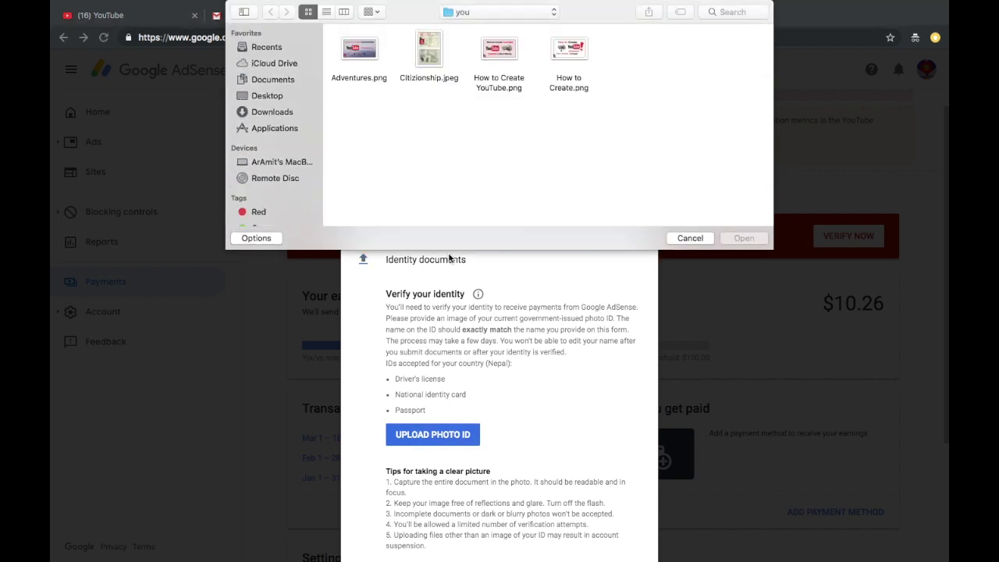
{"action": "left_click", "coordinate": [427, 45]}
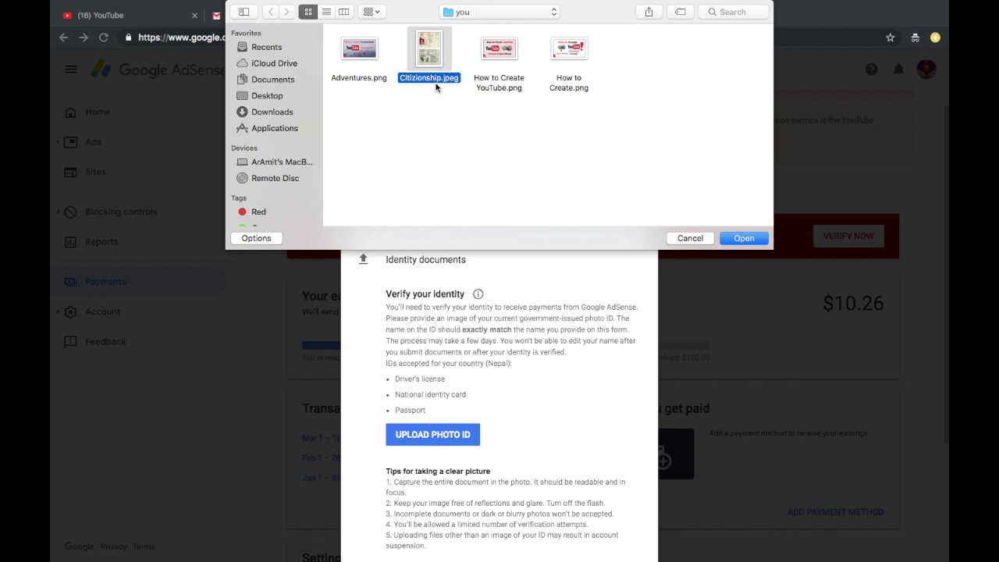
{"action": "left_click", "coordinate": [745, 238]}
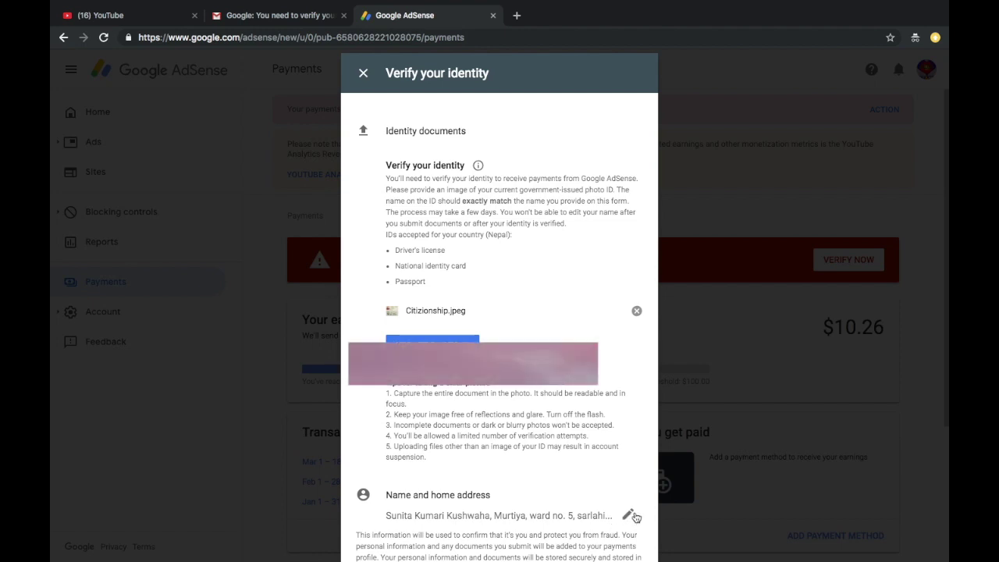
Open the name and home address for review, submit the identity information unchanged, and dismiss the verification notice
{"action": "left_click", "coordinate": [629, 517]}
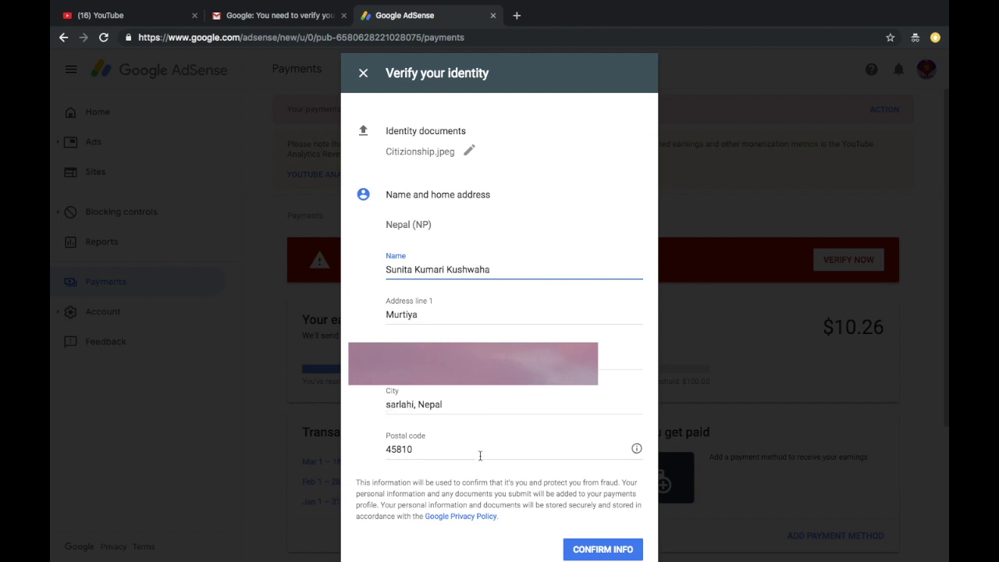
{"action": "left_click", "coordinate": [600, 549]}
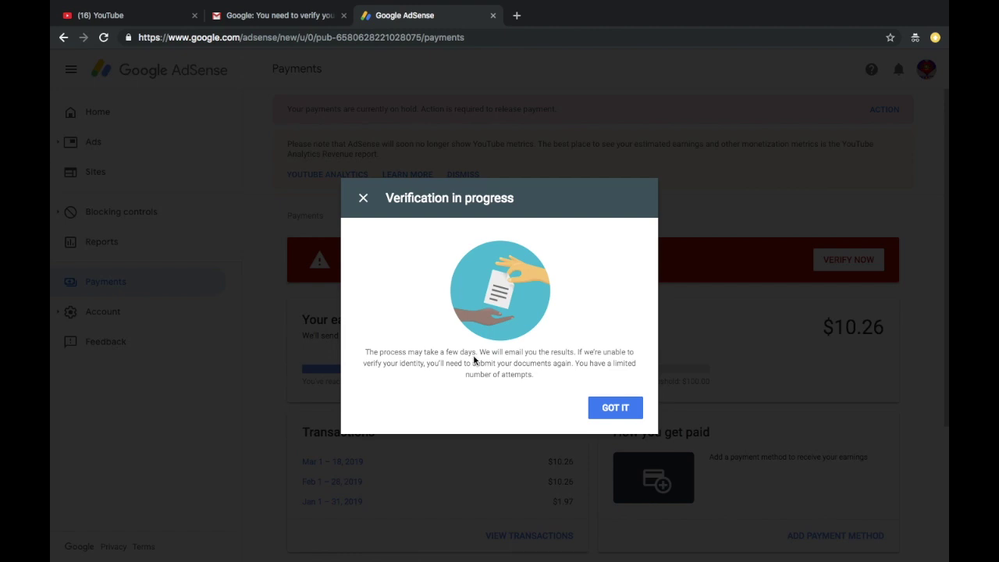
{"action": "left_click", "coordinate": [624, 407]}
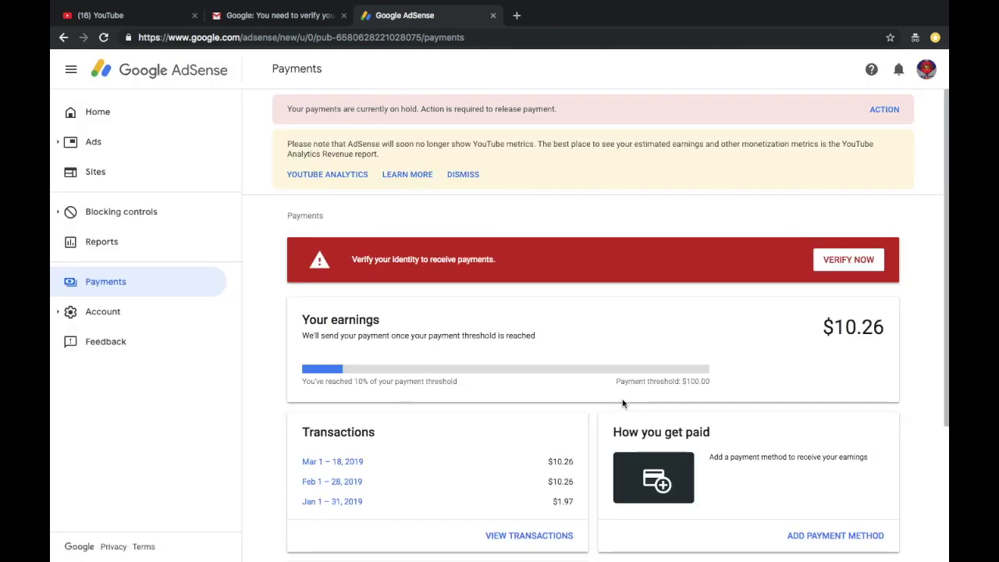
{"action": "scroll", "coordinate": [555, 396], "scroll_direction": "down", "scroll_amount": 1}
{"action": "scroll", "coordinate": [554, 395], "scroll_direction": "down", "scroll_amount": 4}
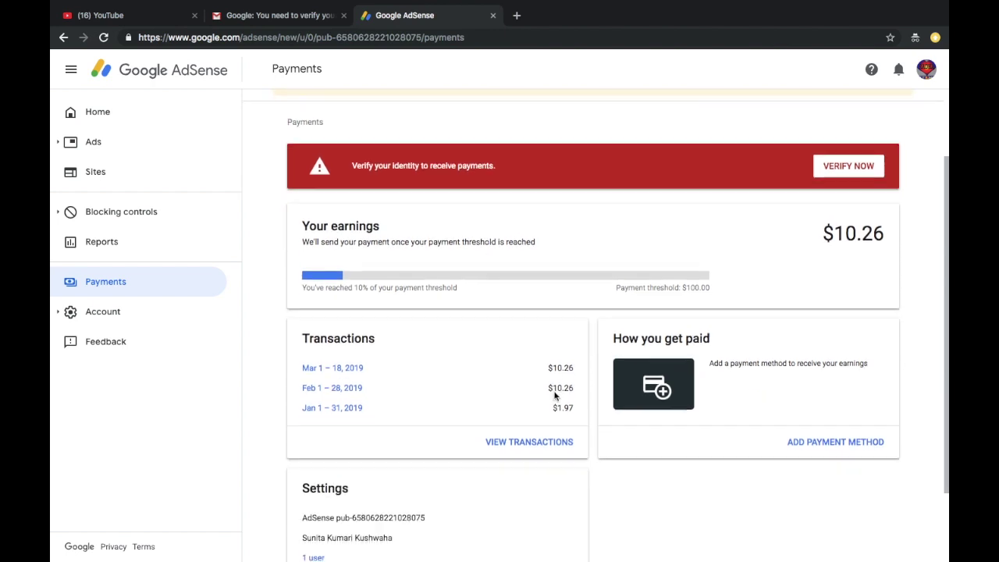
{"action": "scroll", "coordinate": [555, 396], "scroll_direction": "up", "scroll_amount": 5}
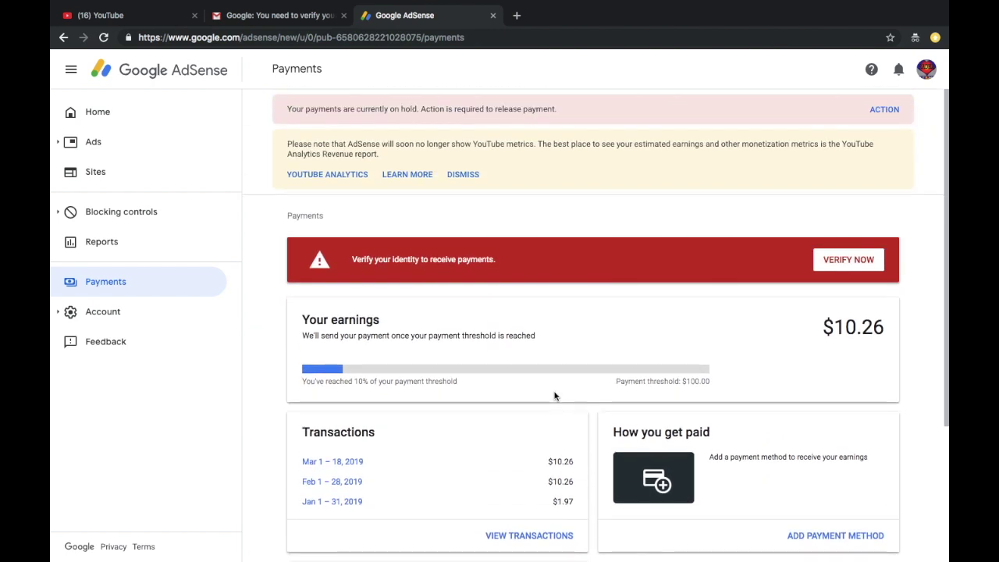